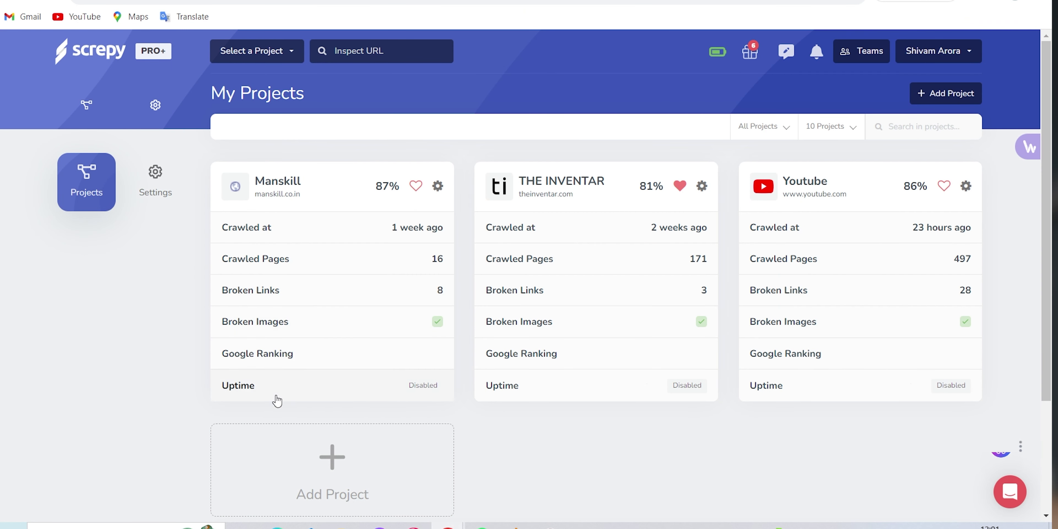
Step: Create a project named YOUTUBE with domain youtube.com and save it to start crawling
click(299, 445)
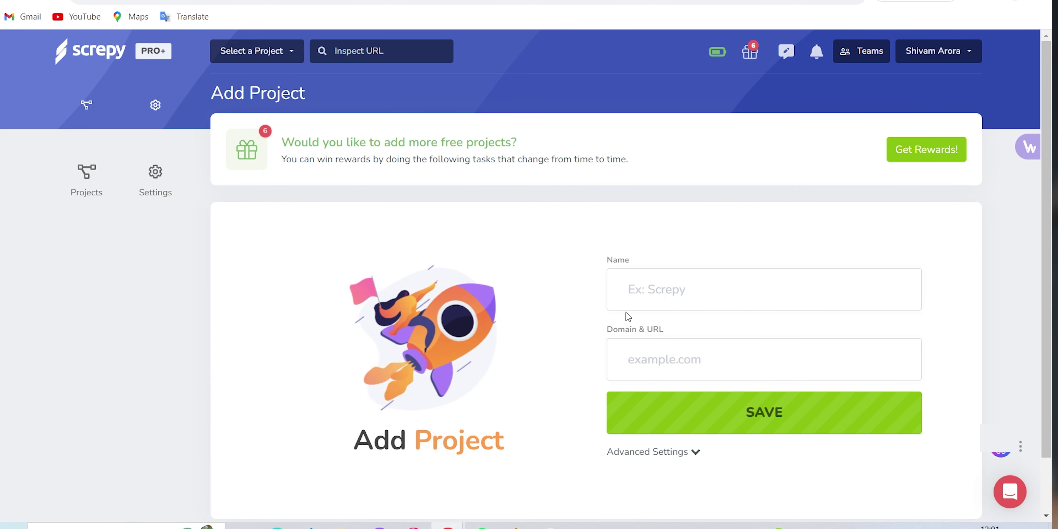
text(YOUTUBE)
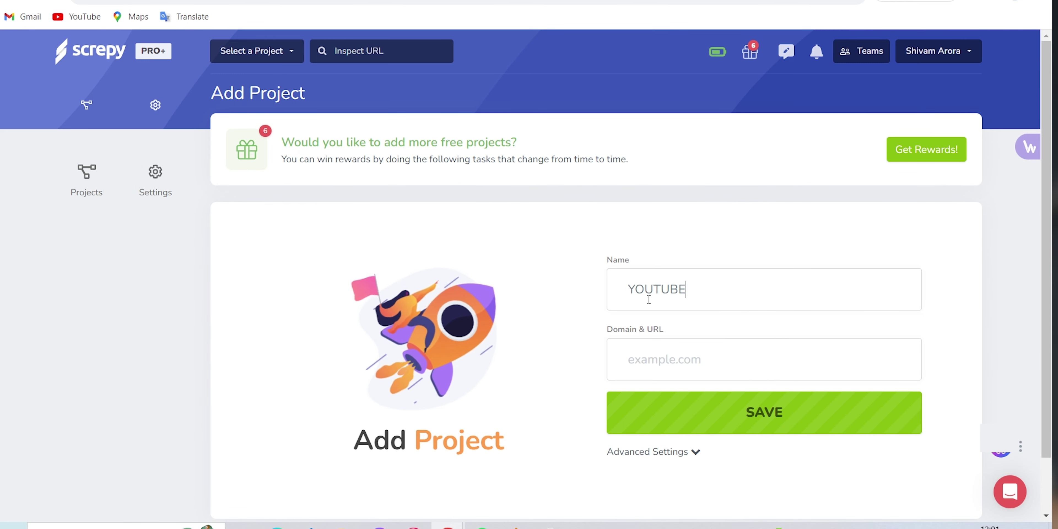
text(youtube.com)
click(702, 411)
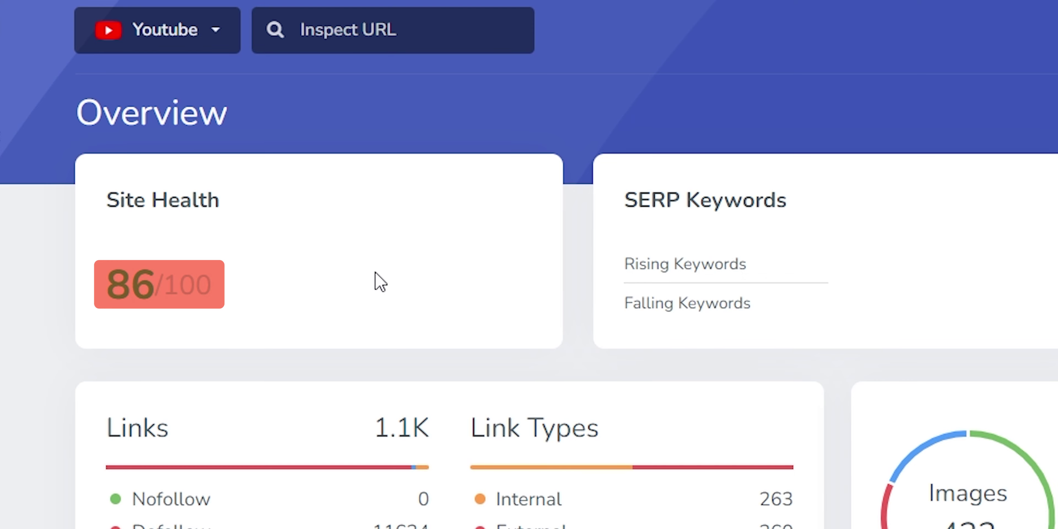
Step: Switch to THE INVENTAR project and view its Links report of 316 links
click(214, 41)
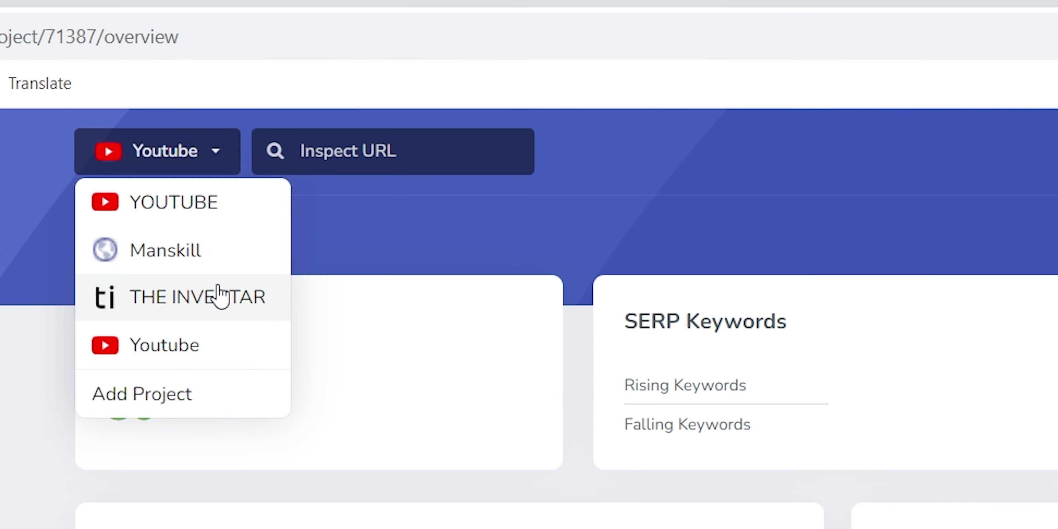
click(219, 302)
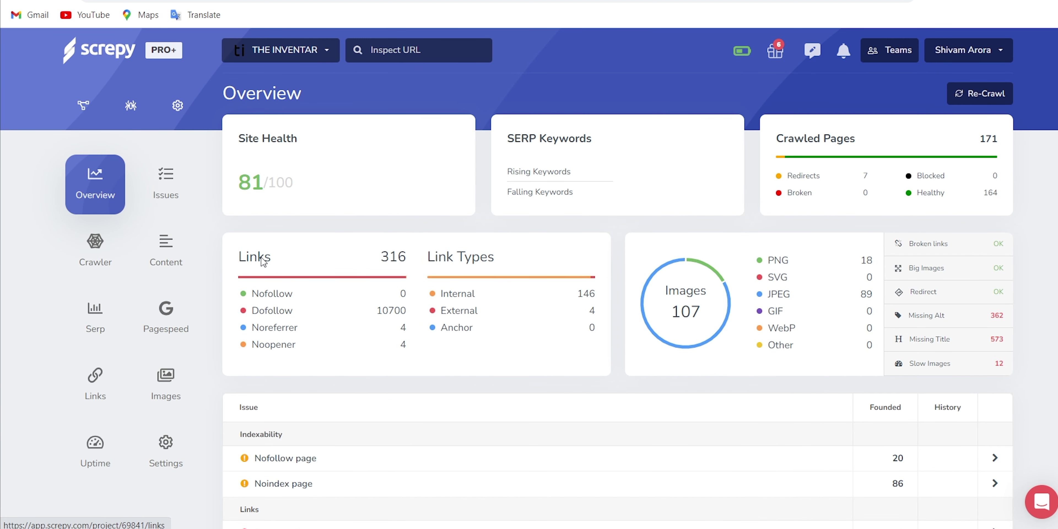
click(264, 261)
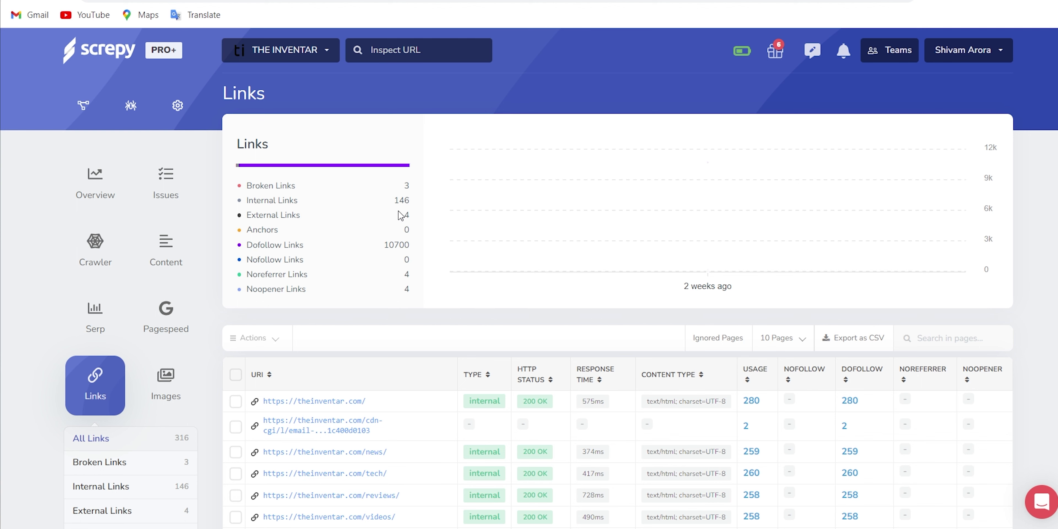
Step: Return to the Overview, review the Issues list, and open Crawler Diagnostics
key(alt+Left)
scroll(402, 218, down, 7)
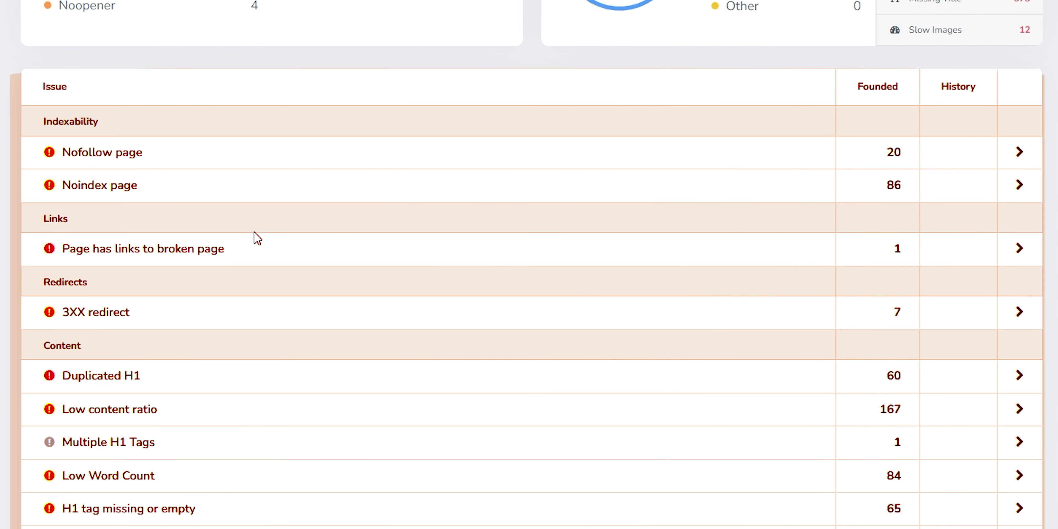
scroll(551, 277, up, 8)
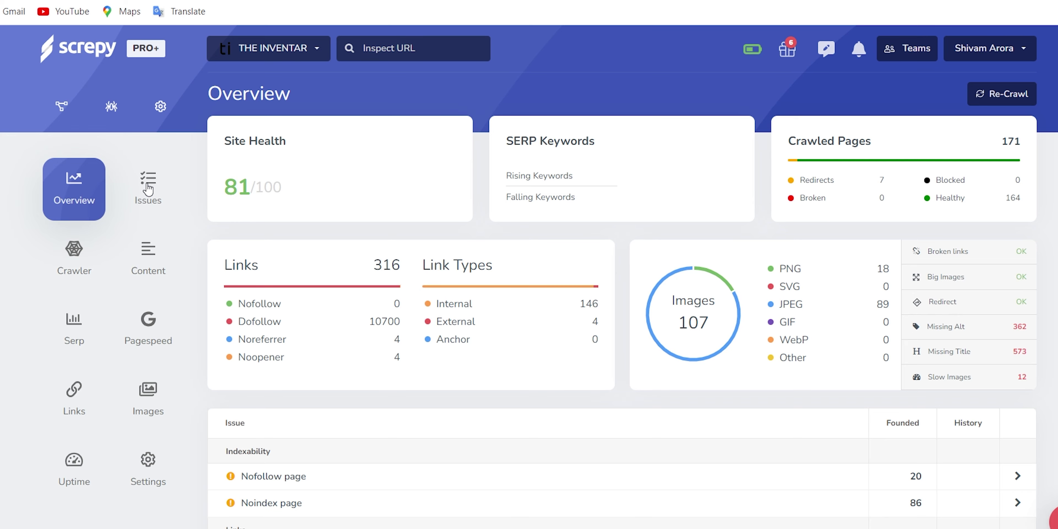
click(149, 190)
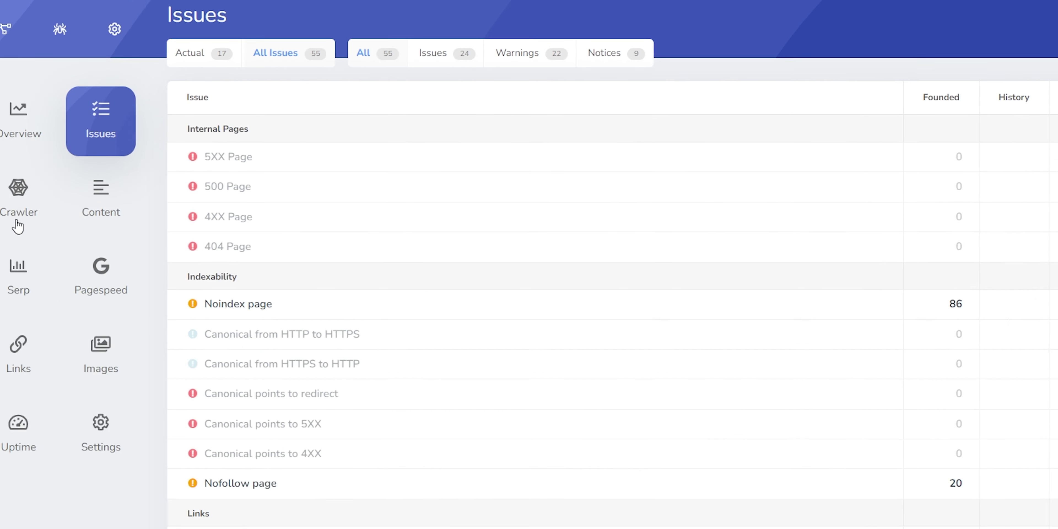
click(62, 196)
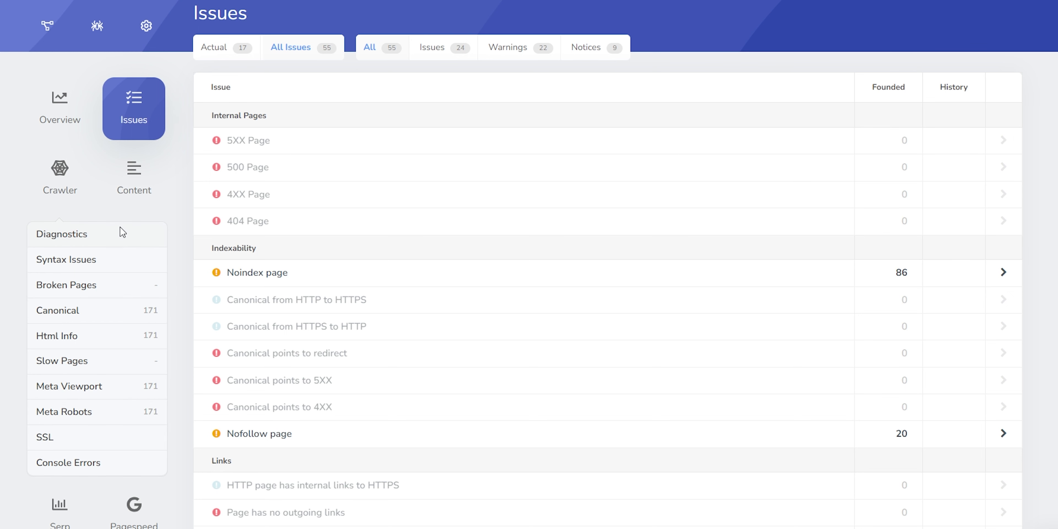
click(61, 234)
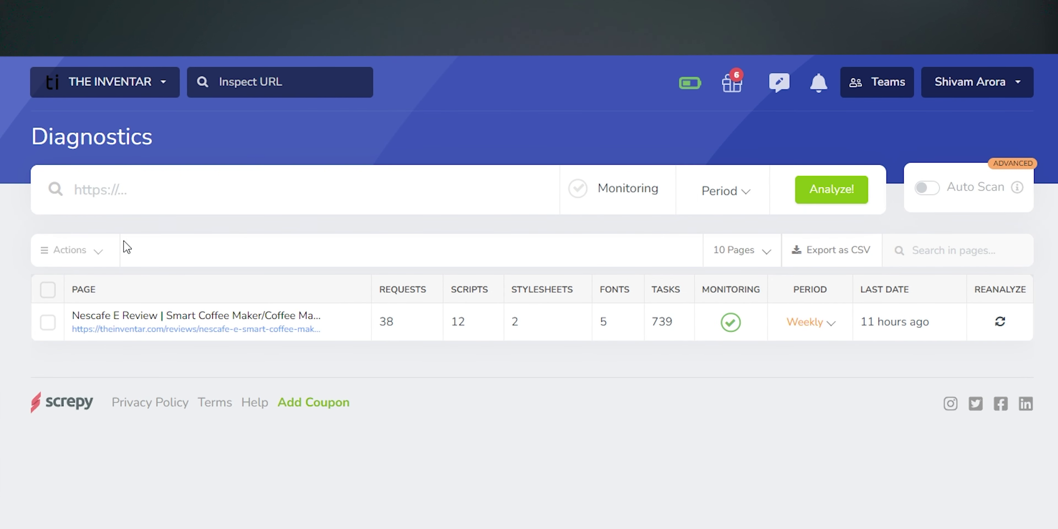
Step: Analyze the pasted Nescafe E Review page URL with weekly monitoring enabled
click(160, 197)
text(https://theinventar.com/reviews/nescafe-e-smart-coffee-maker-review-smart-coffee-machine/)
key(Return)
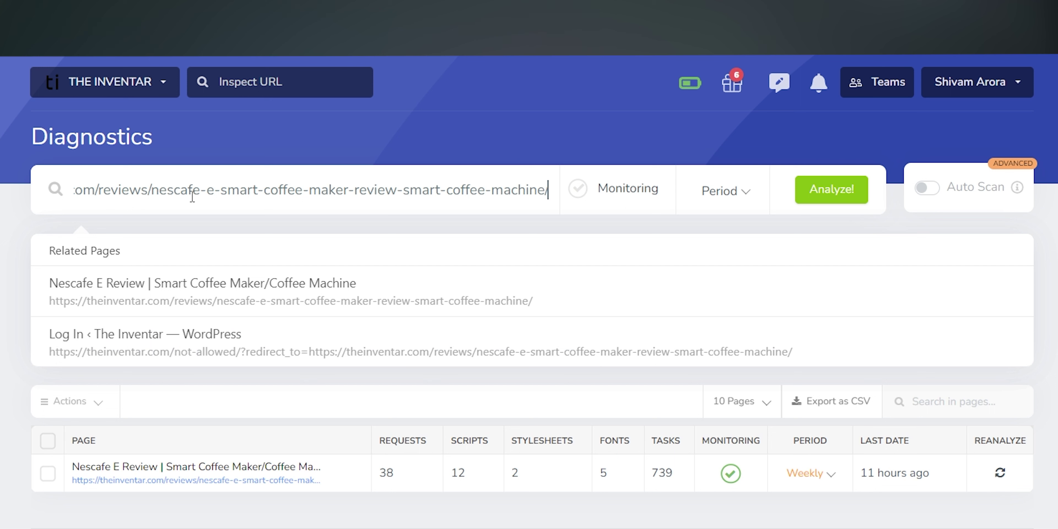
click(578, 190)
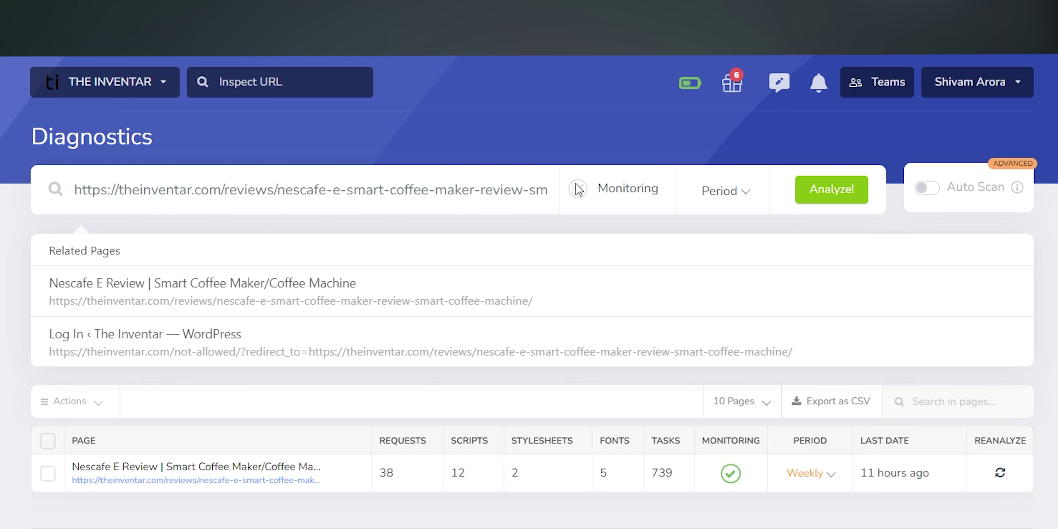
click(698, 191)
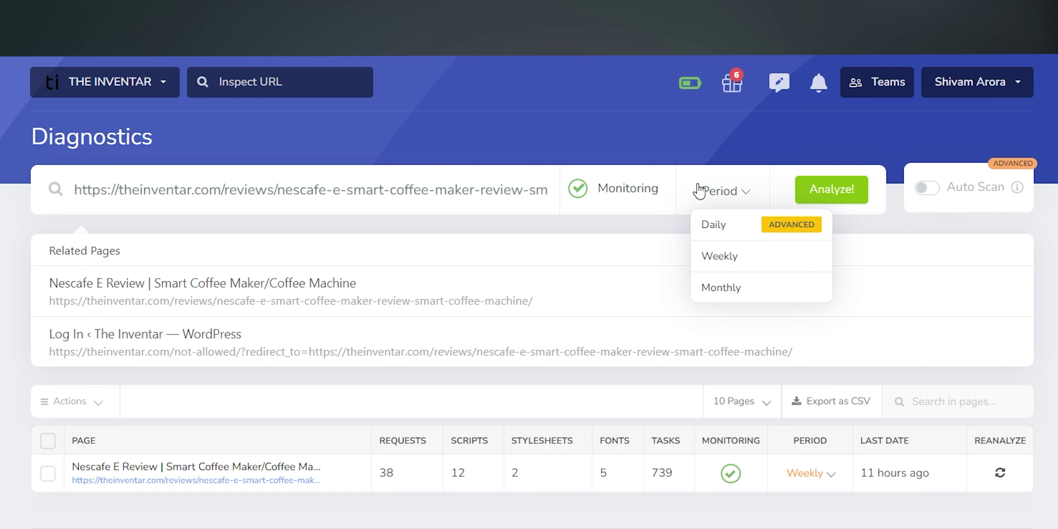
click(739, 261)
click(817, 196)
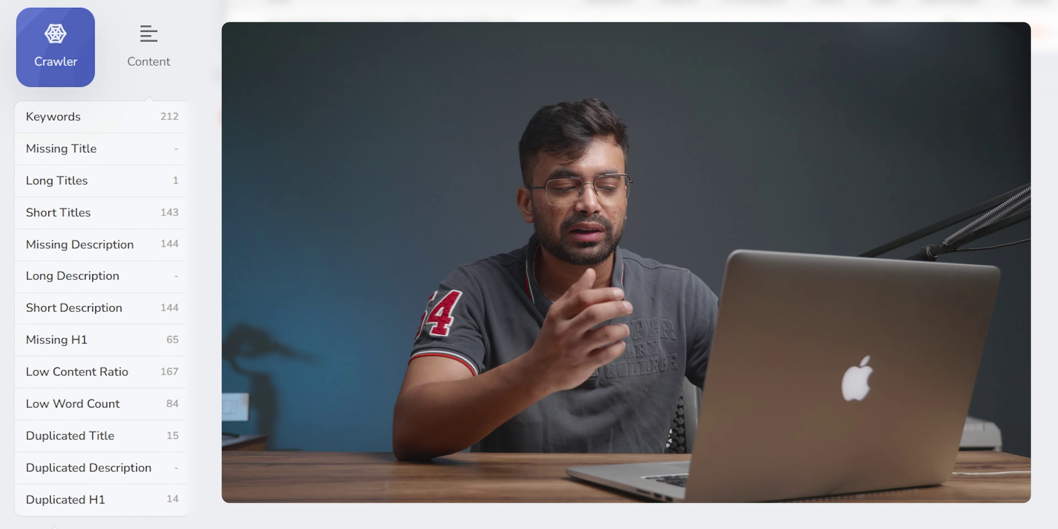
Step: Scroll down the sidebar and select the Uptime tile
scroll(68, 314, down, 15)
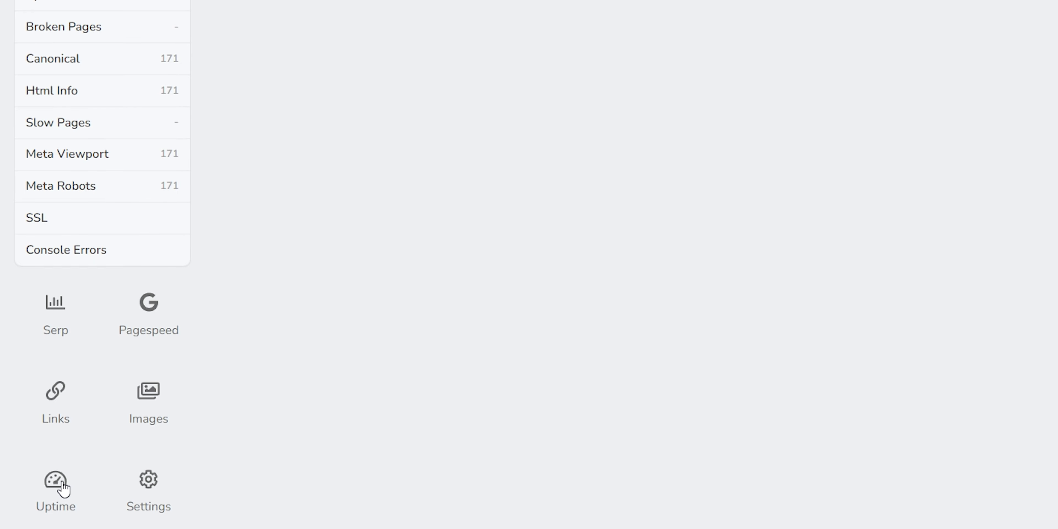
click(61, 483)
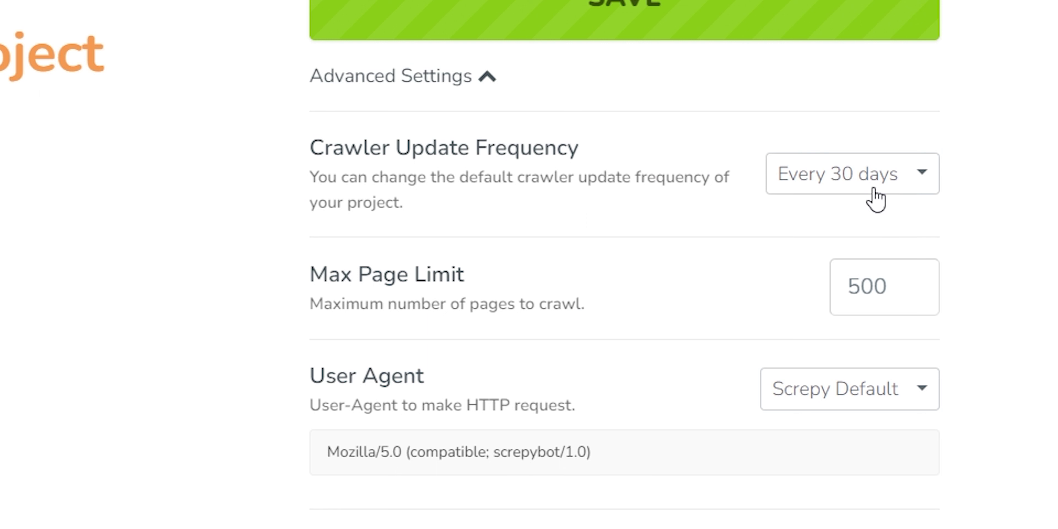
click(923, 133)
click(876, 190)
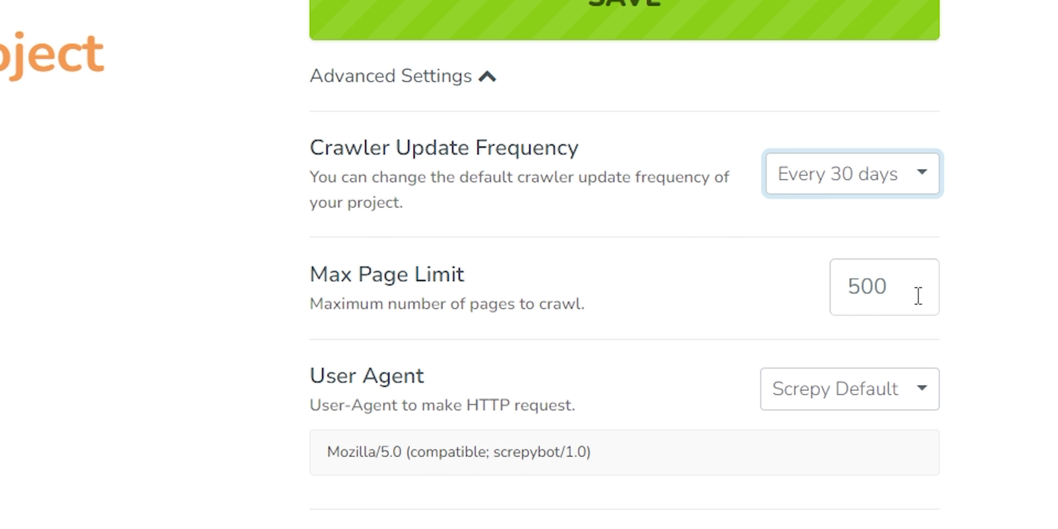
click(927, 406)
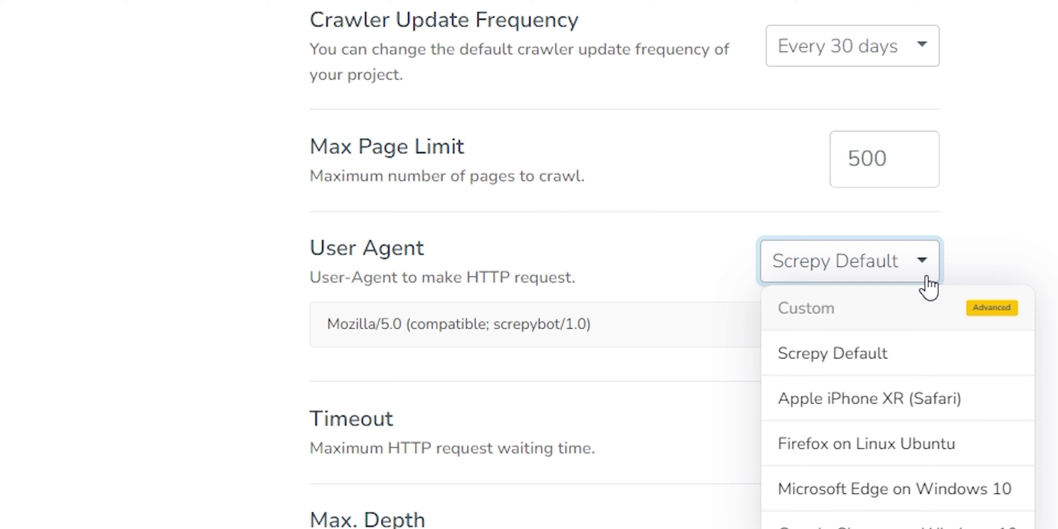
click(927, 287)
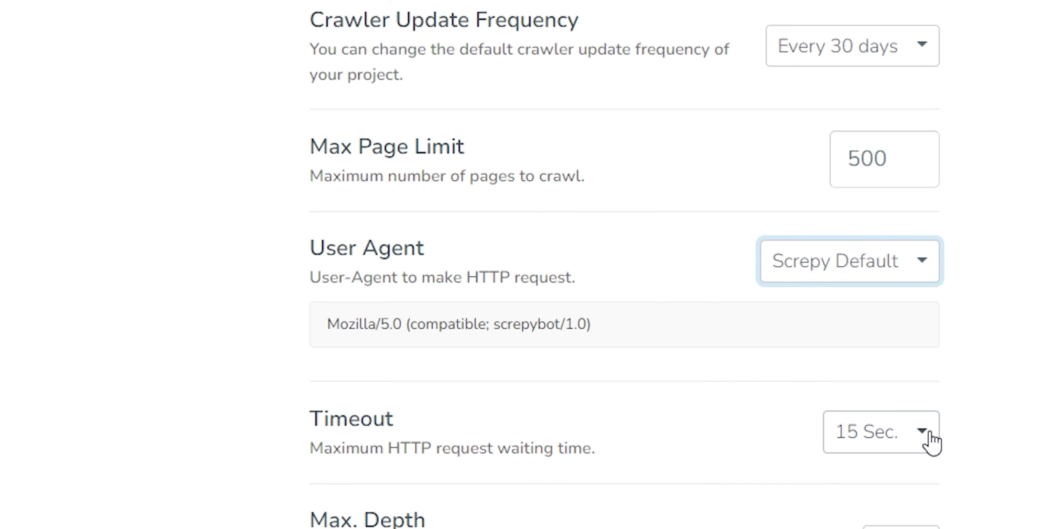
click(929, 446)
click(927, 446)
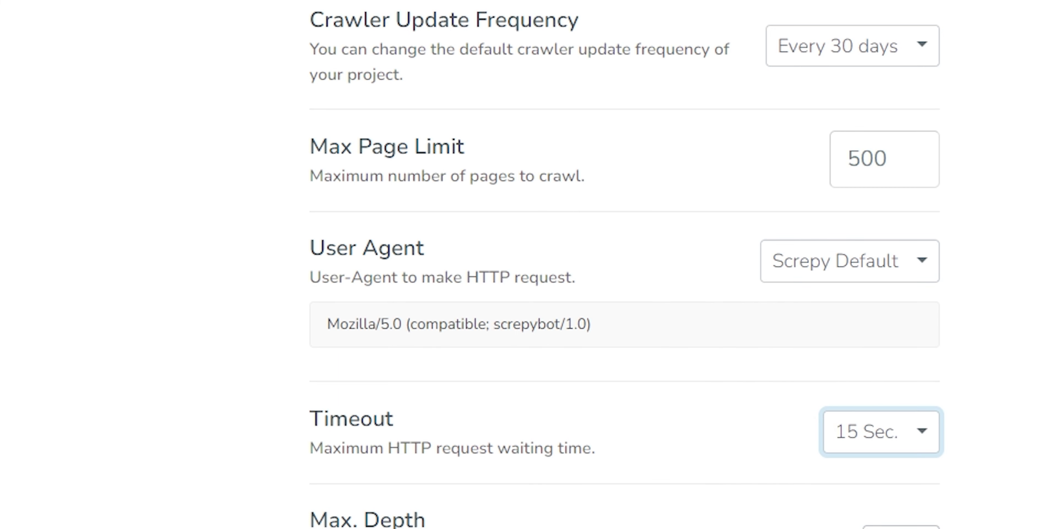
click(935, 474)
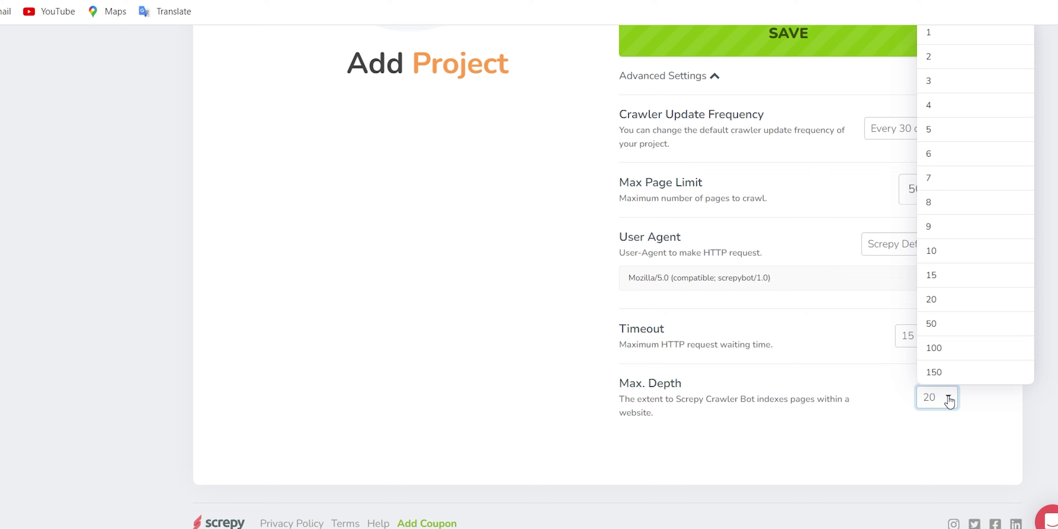
click(949, 400)
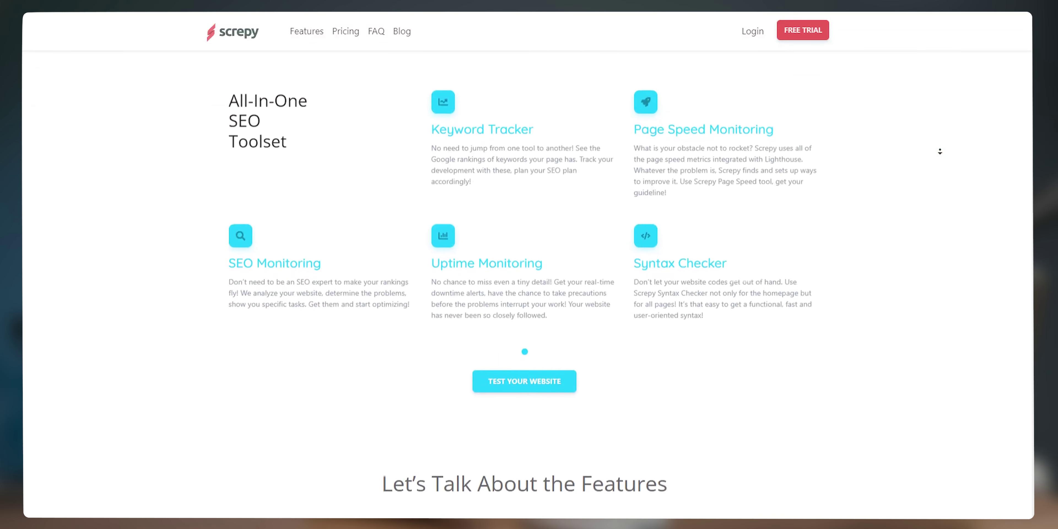
Step: Scroll the Screpy homepage past Uptime Monitoring to the 'Ready to boost your website?' banner
scroll(940, 152, down, 5)
scroll(940, 151, down, 7)
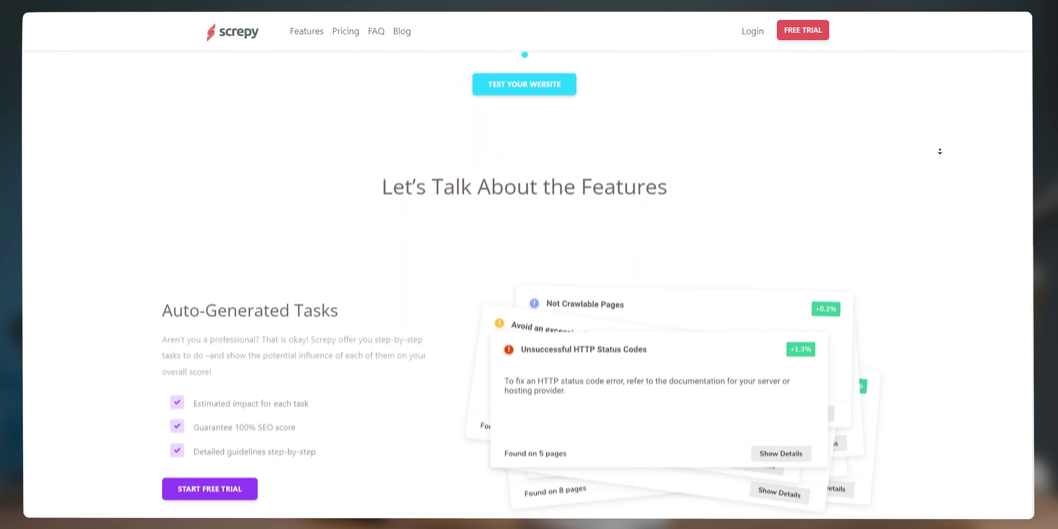
scroll(940, 152, down, 8)
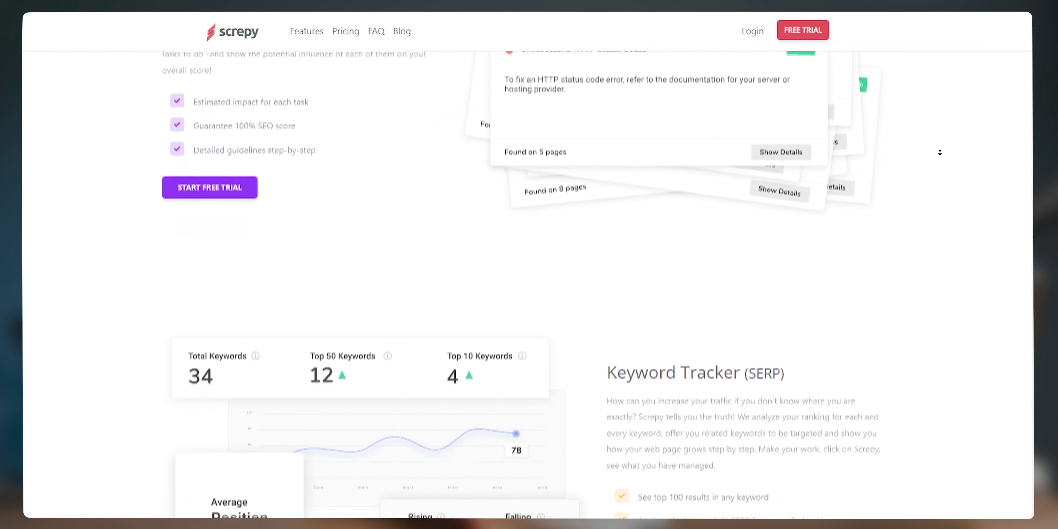
scroll(940, 156, down, 12)
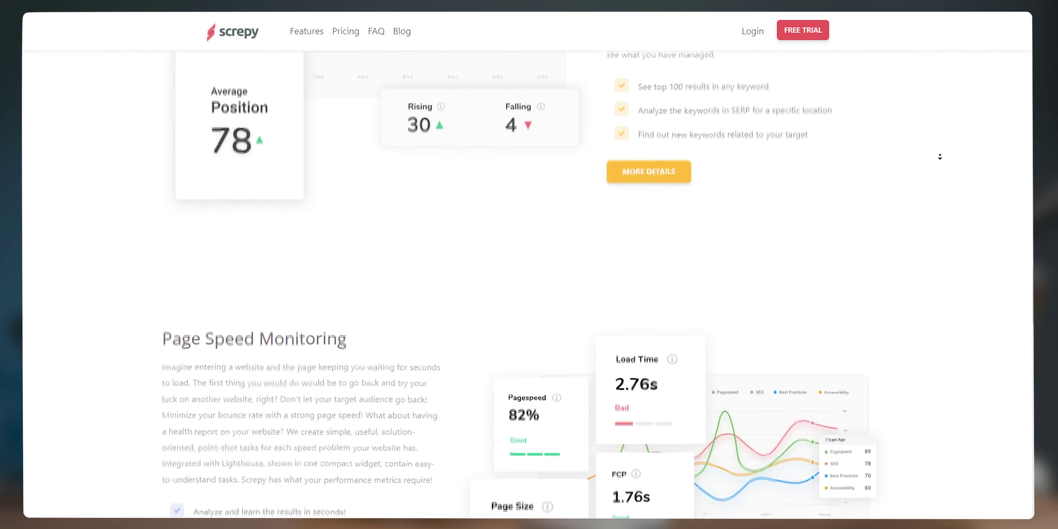
scroll(940, 156, down, 8)
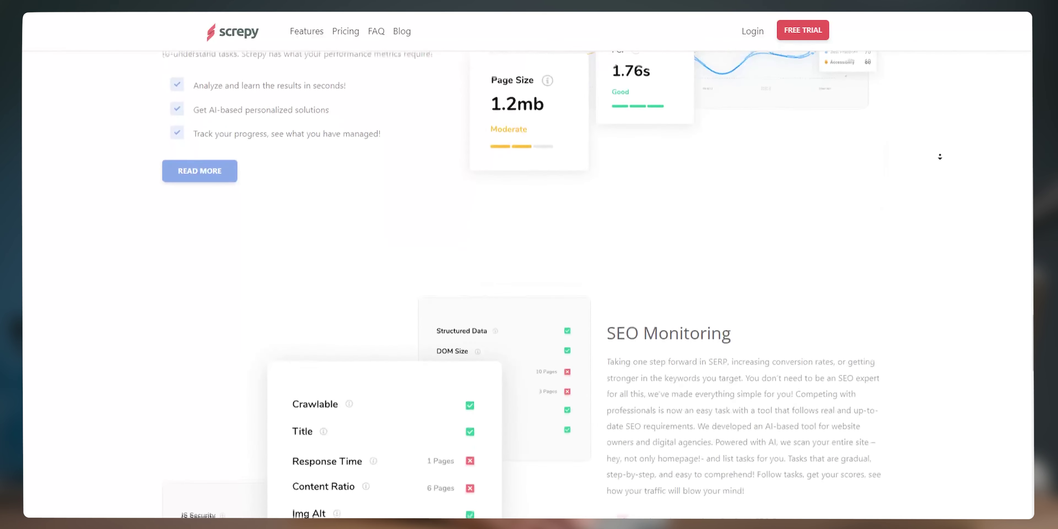
scroll(940, 157, down, 11)
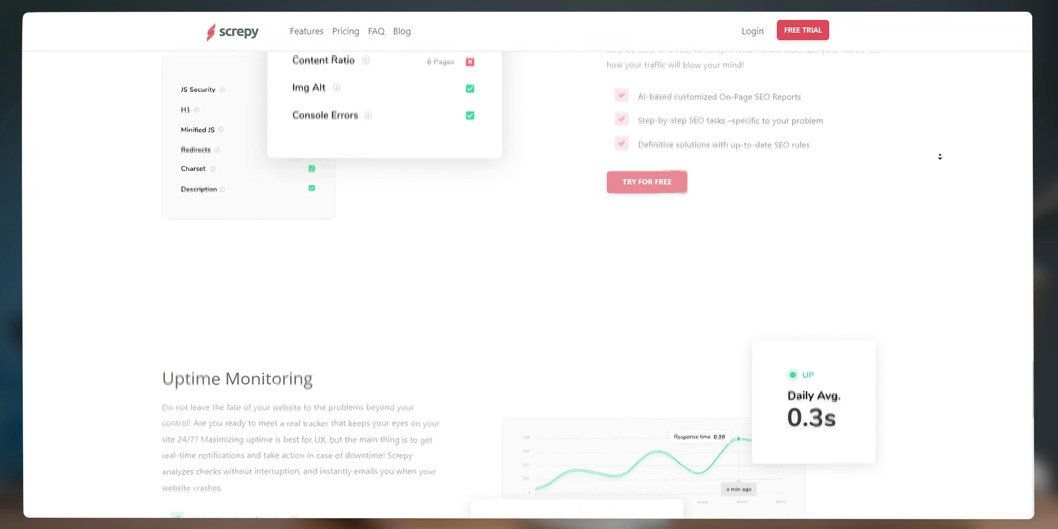
scroll(940, 157, down, 11)
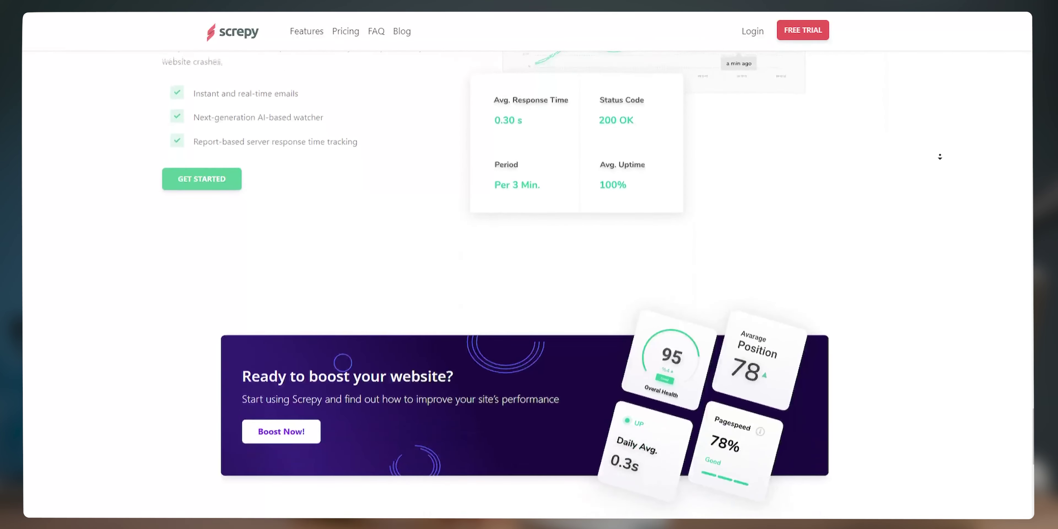